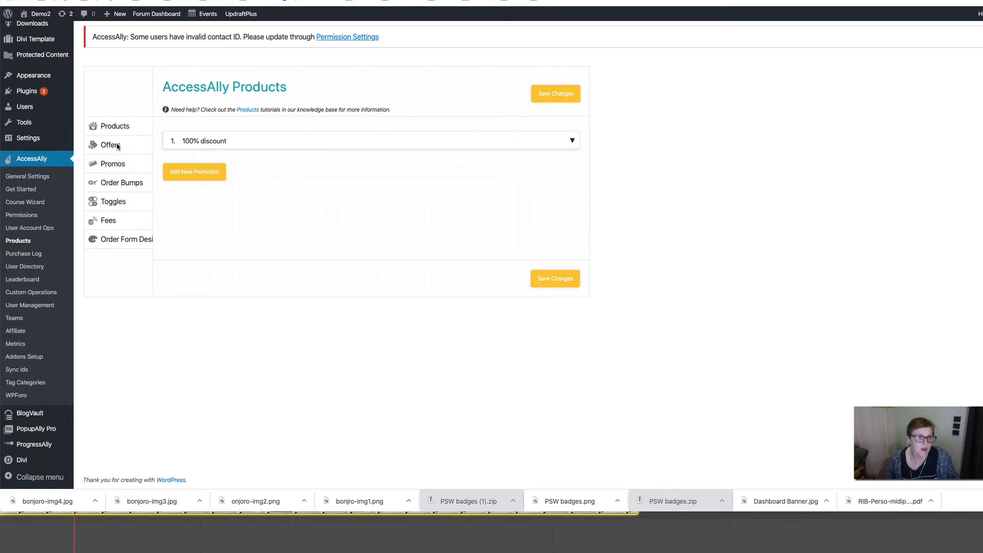
- Open the Products Promos section to see the existing '100% discount' promotion
double_click(118, 164)
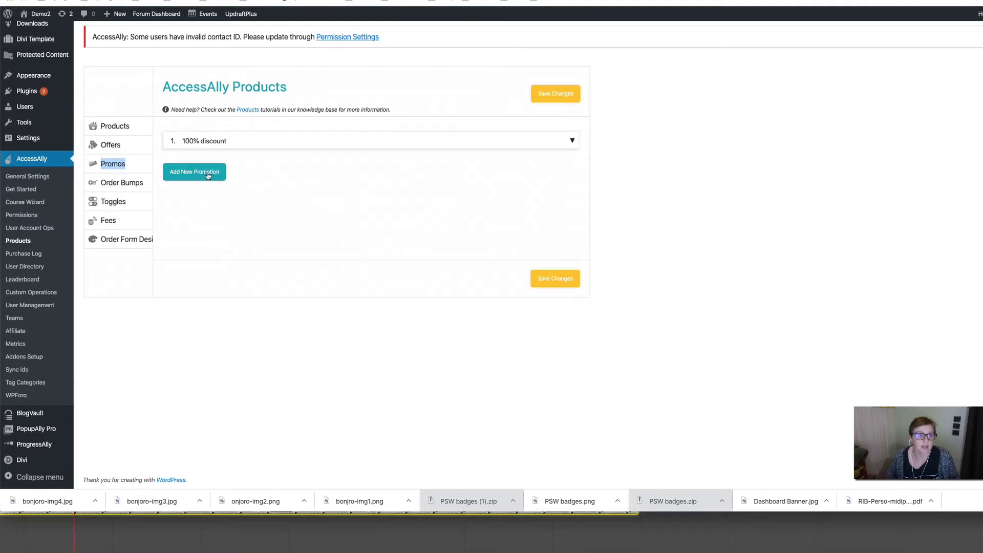
- Add a new promotion and rename it 'Coupon test'
click(208, 176)
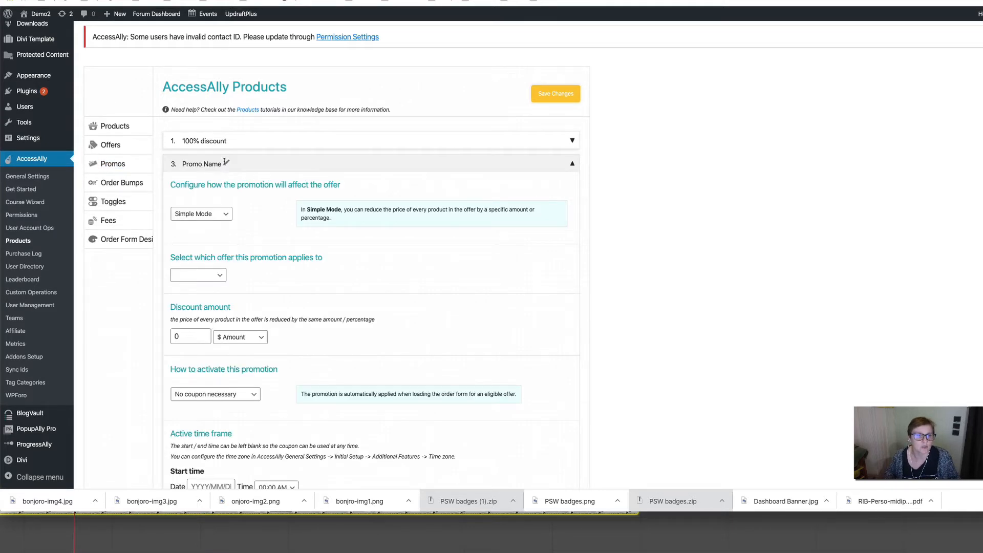
click(224, 162)
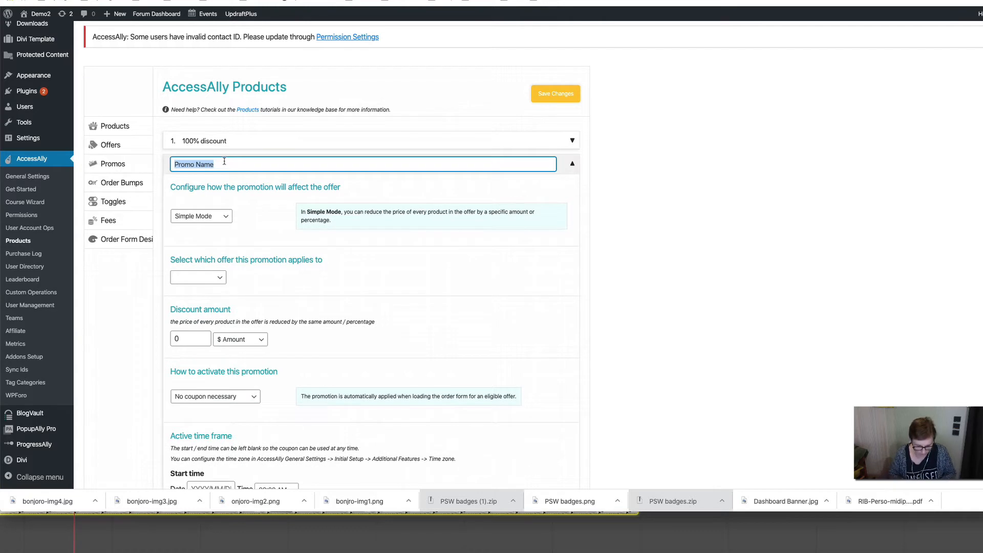
text(Coou)
key(BackSpace)
key(BackSpace)
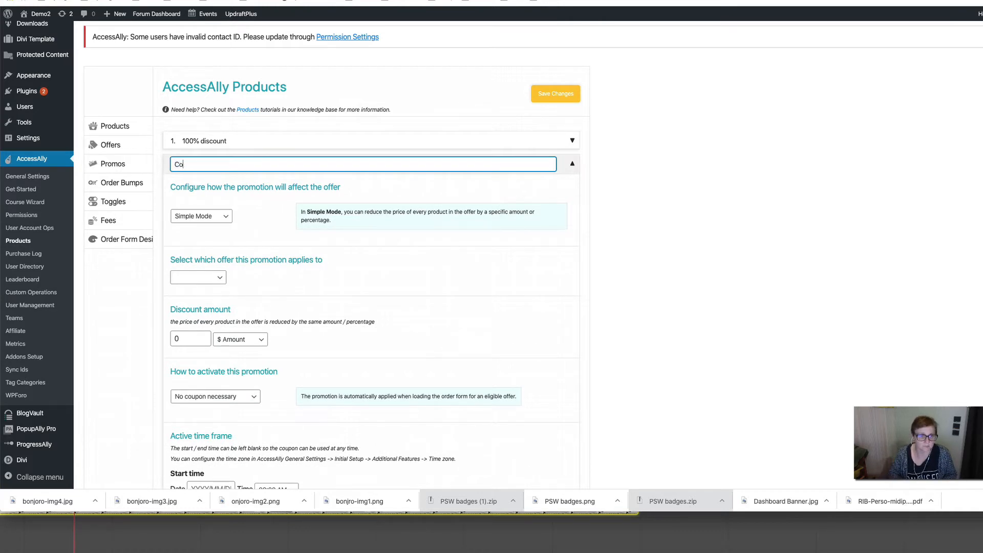
text(upon test)
click(378, 246)
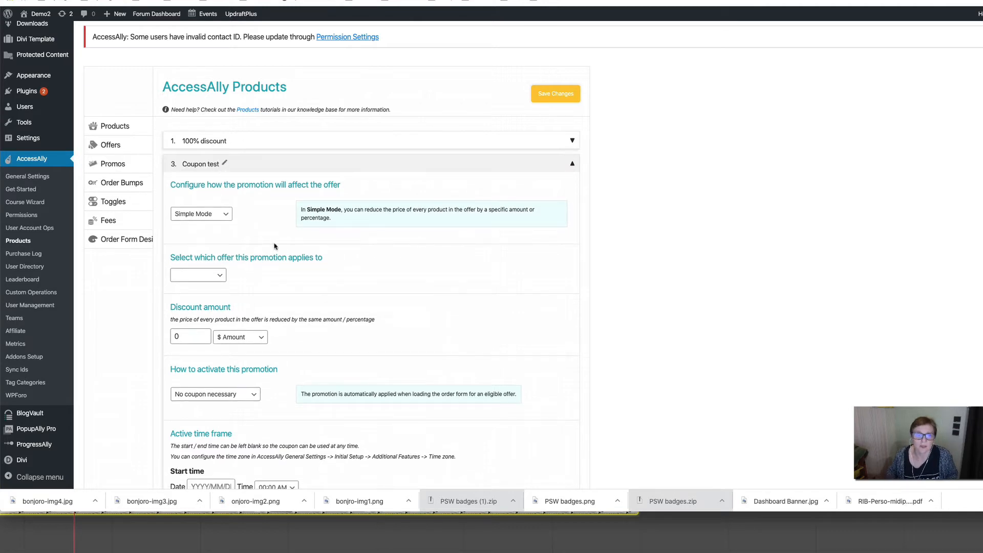
- Keep Simple Mode and set the promotion to apply to All offers
click(219, 219)
click(246, 225)
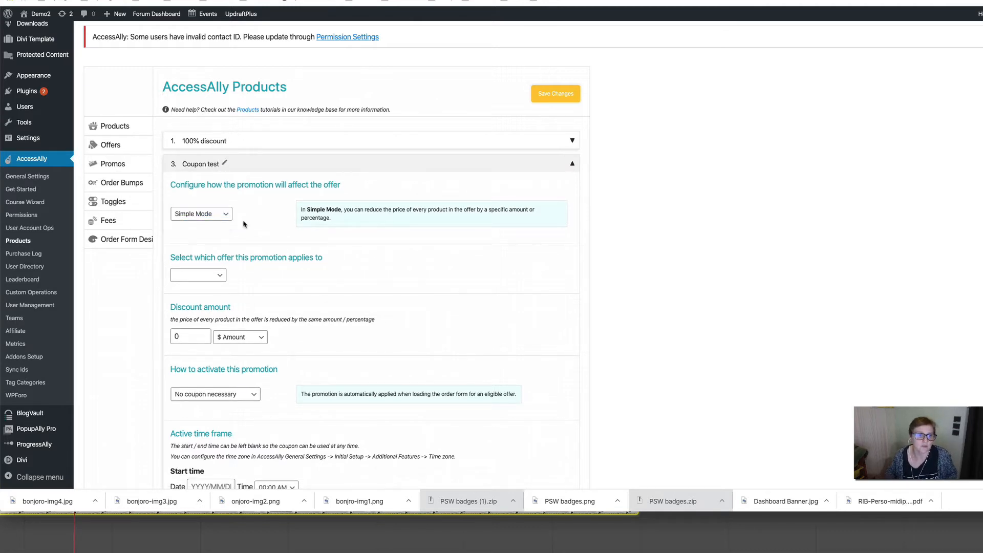
scroll(251, 265, down, 3)
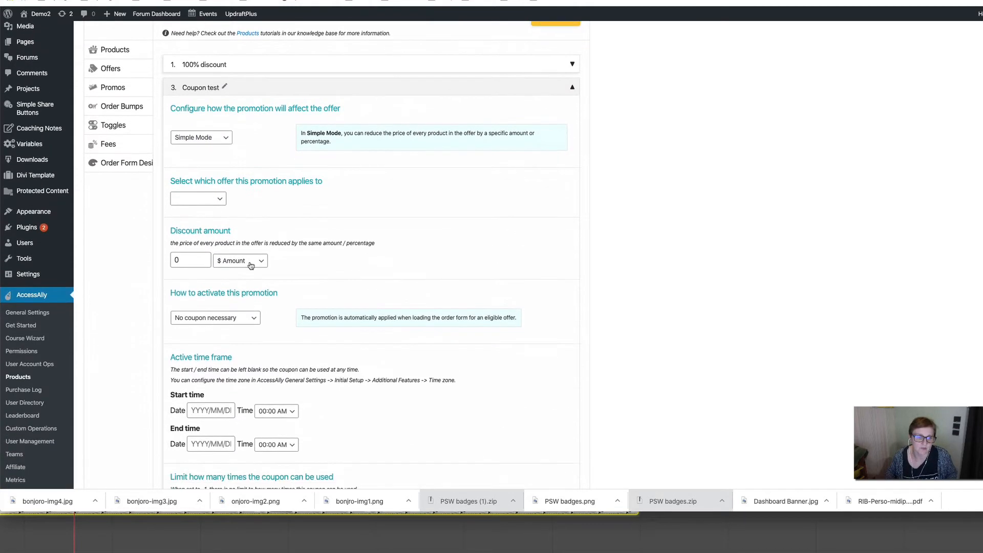
click(217, 199)
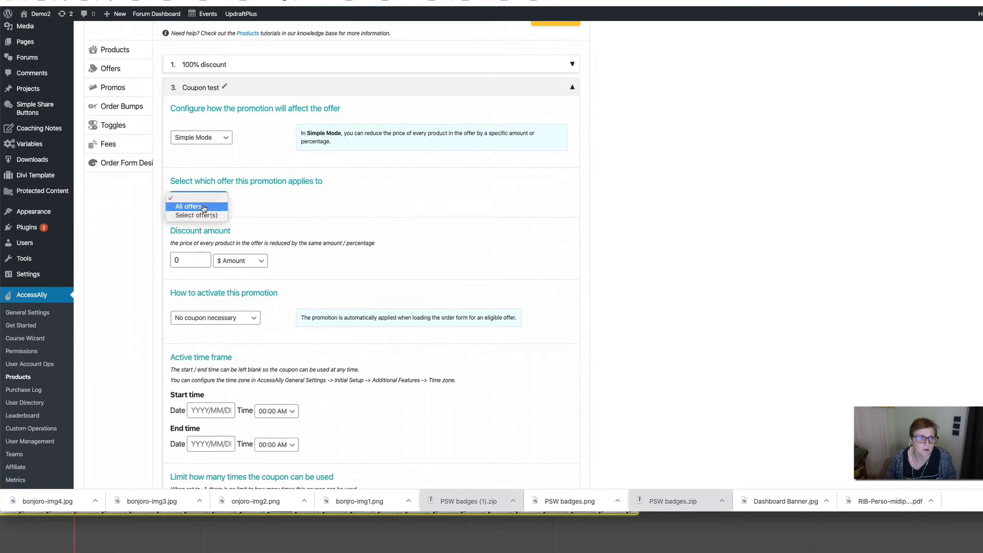
click(205, 206)
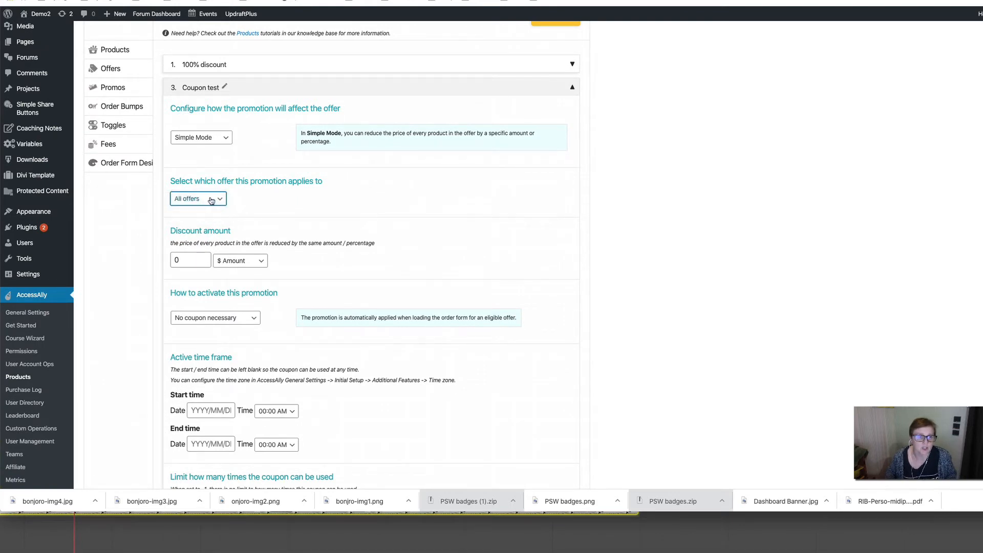
click(213, 198)
click(213, 207)
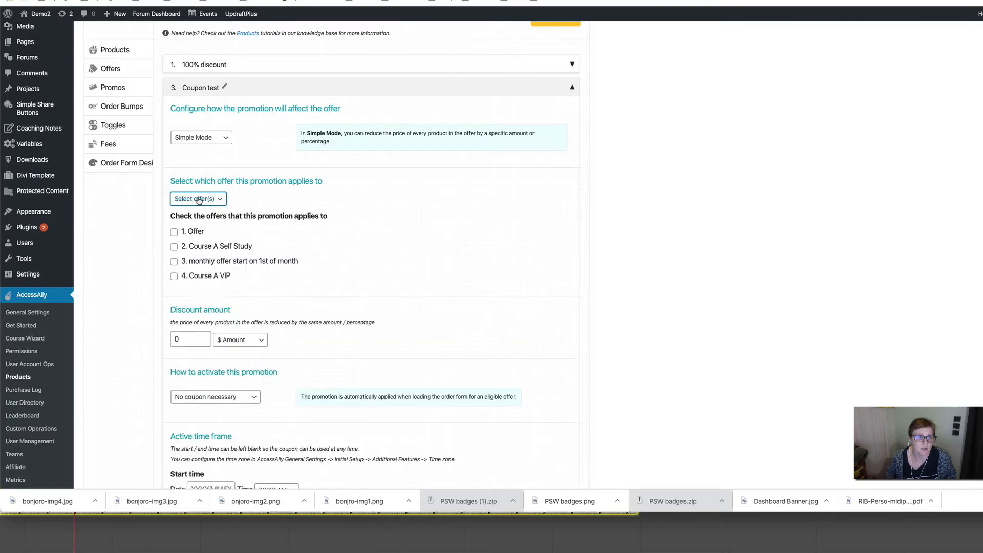
click(199, 199)
click(193, 188)
scroll(297, 210, down, 3)
scroll(188, 140, up, 1)
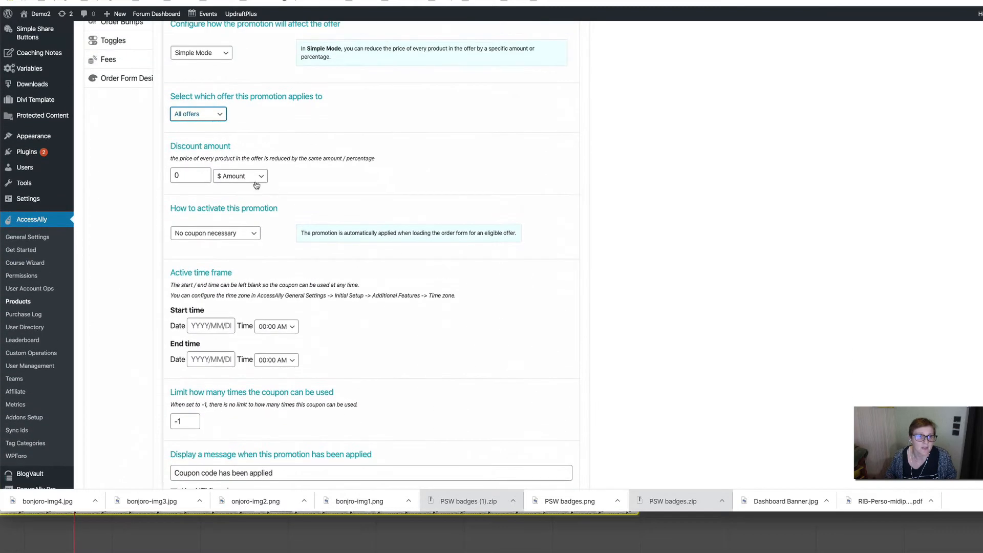
- Set the promotion discount to 100 % Percentage
click(241, 176)
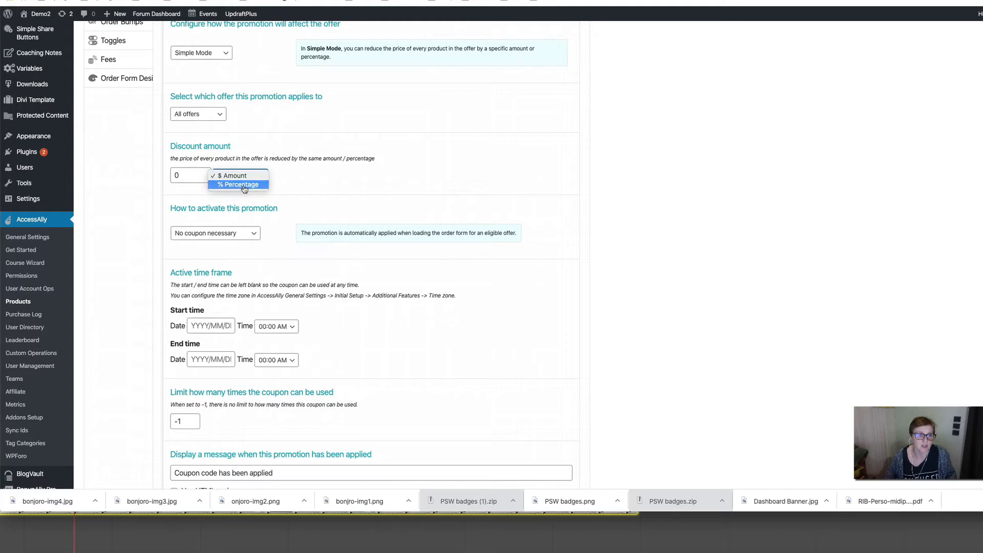
click(244, 188)
double_click(196, 169)
text(100)
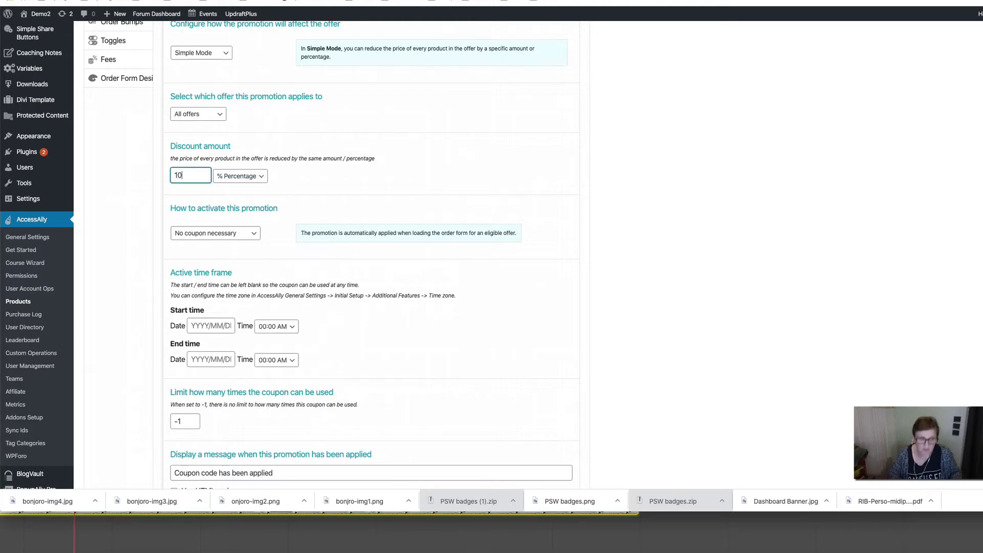
click(369, 173)
- Make the promotion activate only with a Special offer coupon code
click(227, 236)
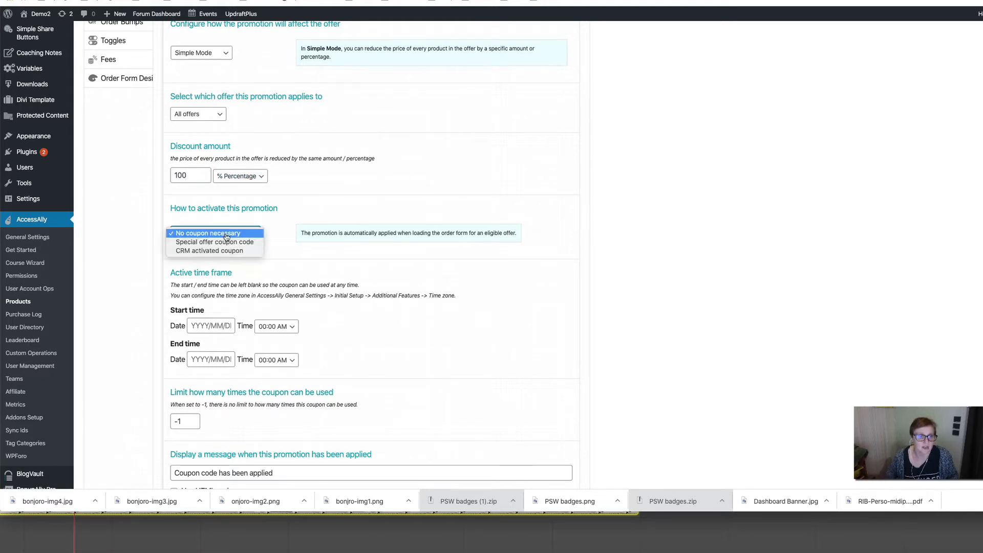
click(230, 243)
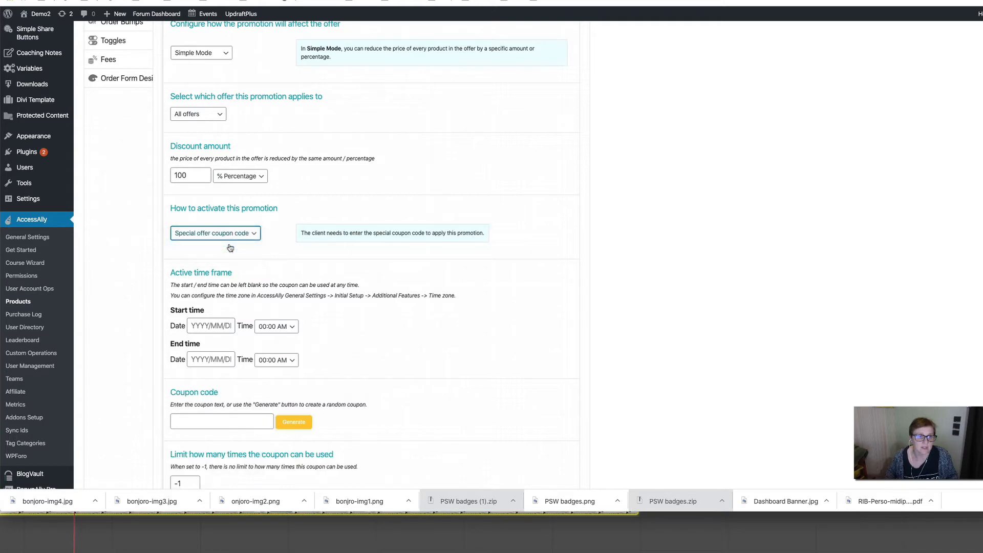
click(215, 235)
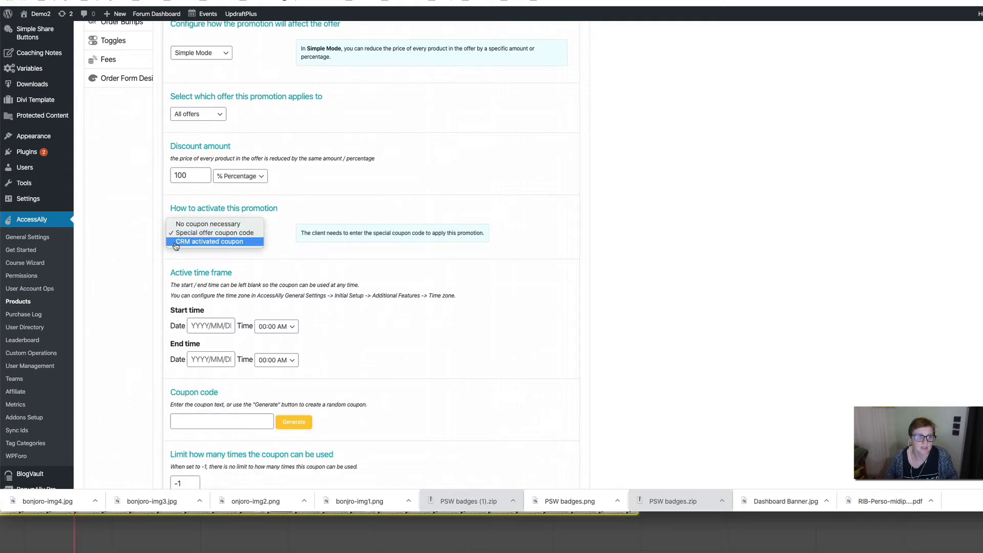
click(215, 233)
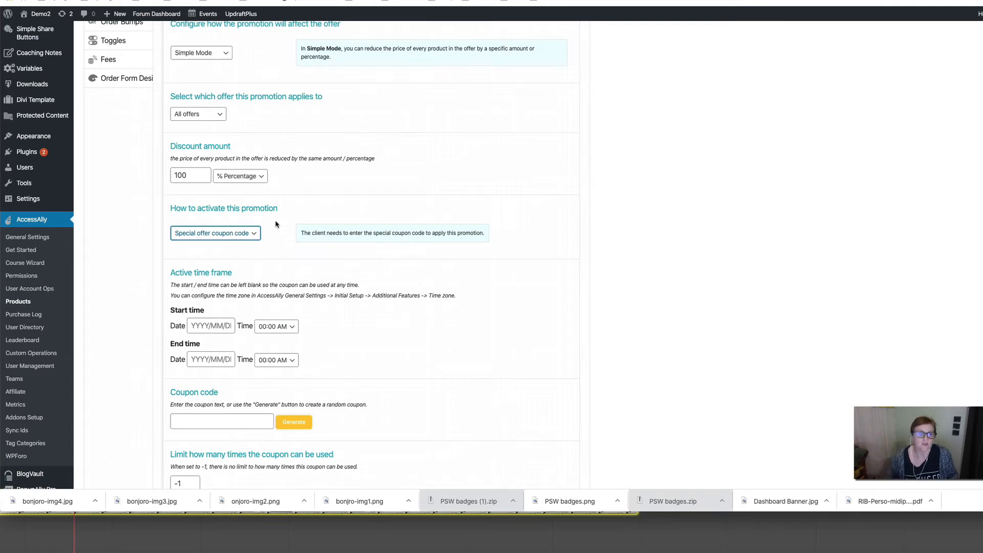
scroll(293, 252, down, 2)
scroll(197, 227, down, 3)
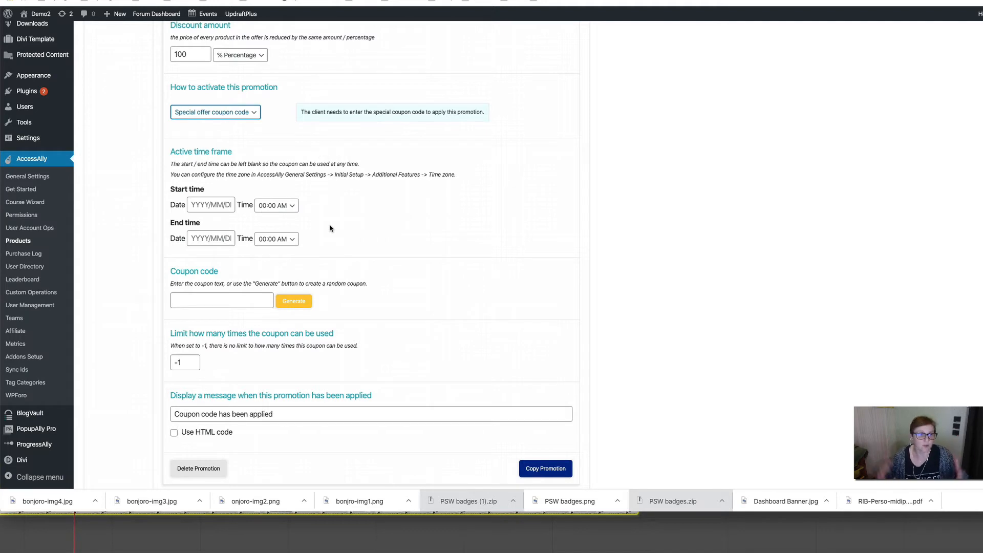
- Enter NATROCKS as the promotion's coupon code
scroll(330, 229, down, 2)
click(236, 255)
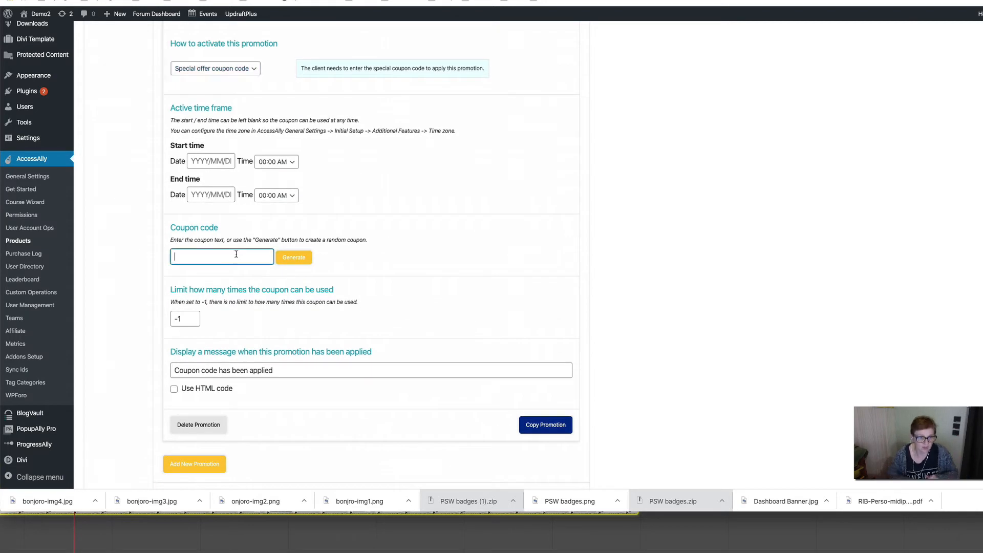
text(NTROCKS)
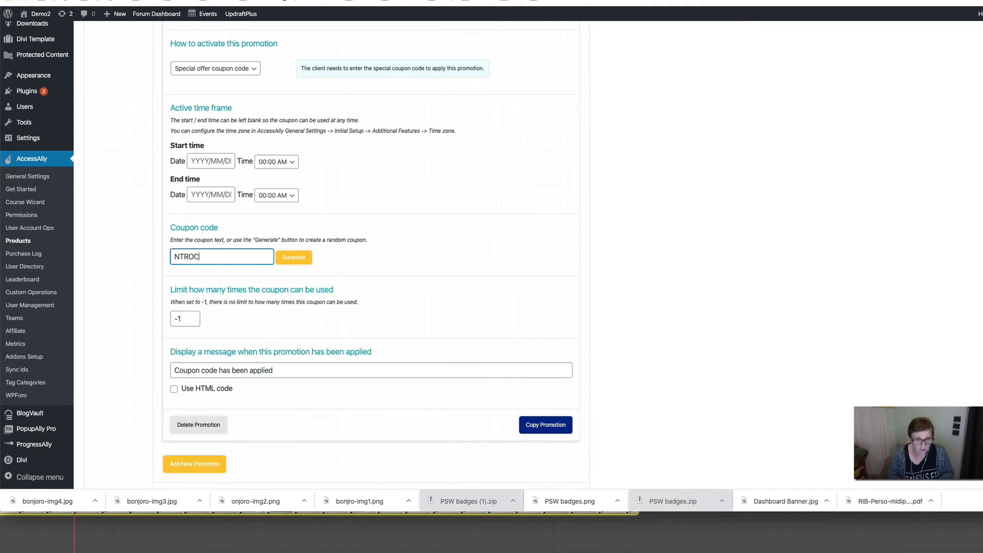
key(BackSpace)
key(BackSpace)
key(BackSpace)
key(BackSpace)
key(BackSpace)
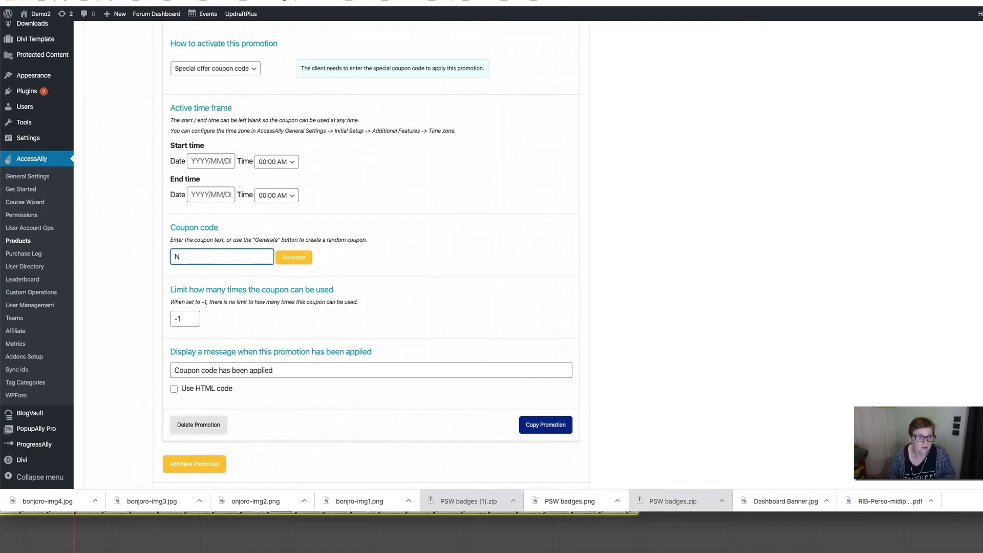
text(ATROC)
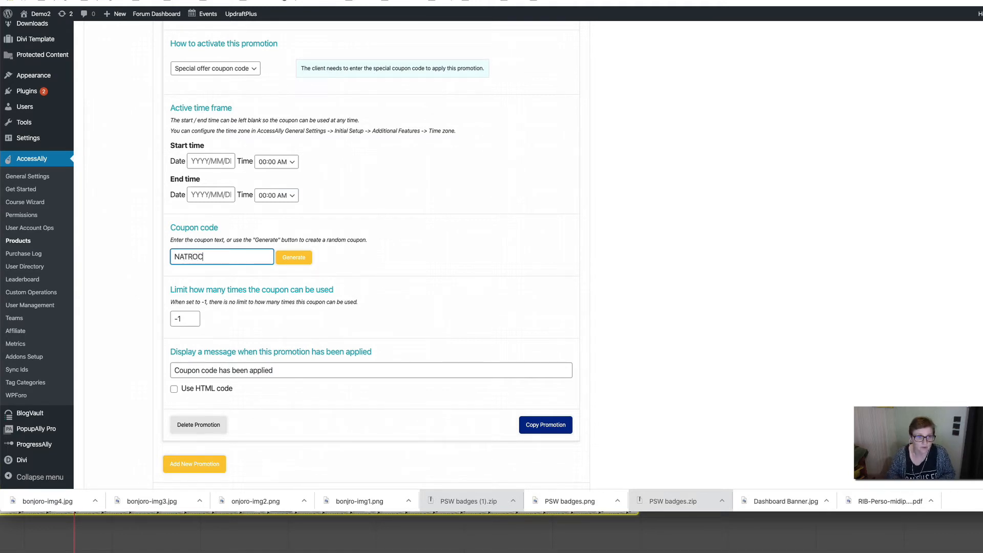
text(KS)
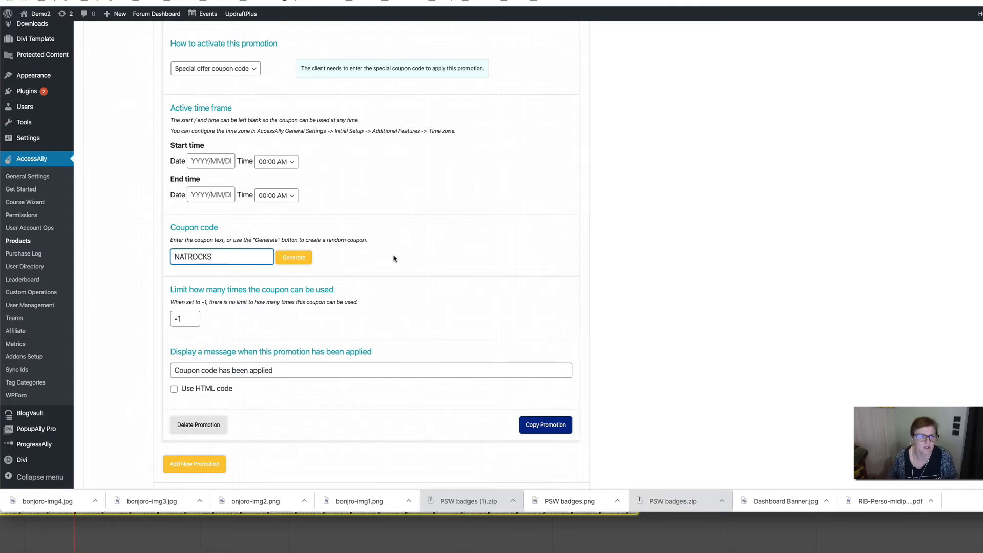
- Confirm the usage limit field stays at -1 for unlimited uses
scroll(394, 258, down, 2)
drag(175, 228, 453, 230)
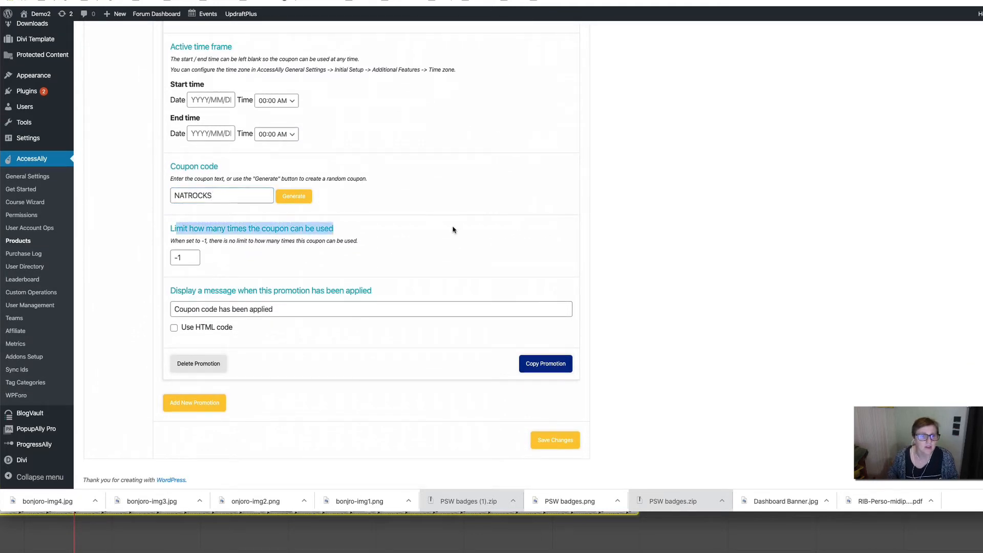
click(279, 235)
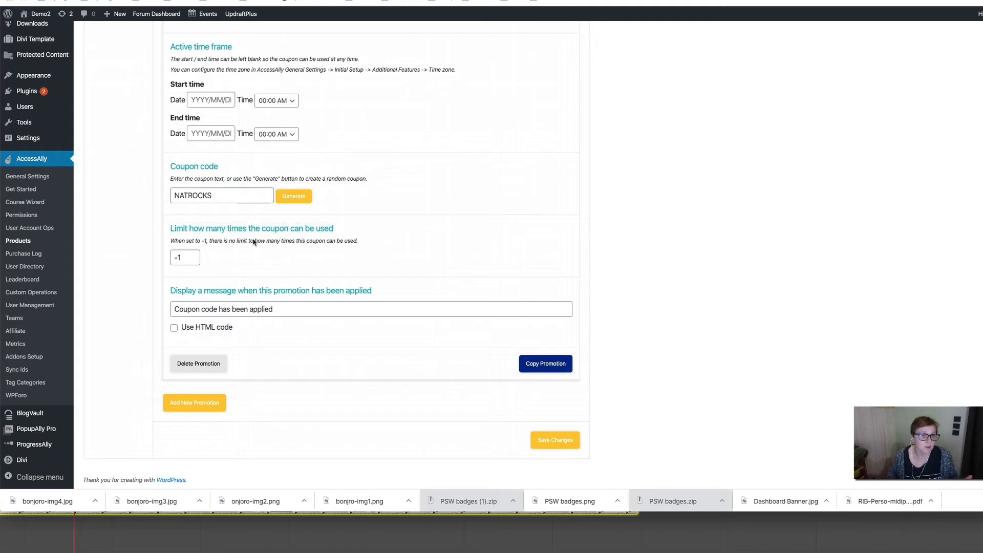
double_click(185, 257)
click(275, 267)
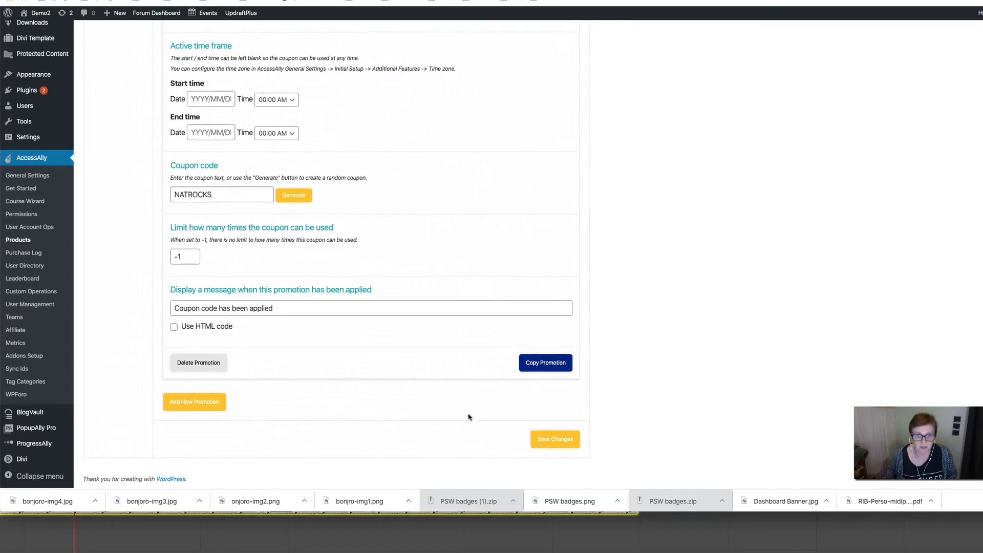
- Save the Coupon test promotion and switch to the POM Regular order form tab
click(560, 441)
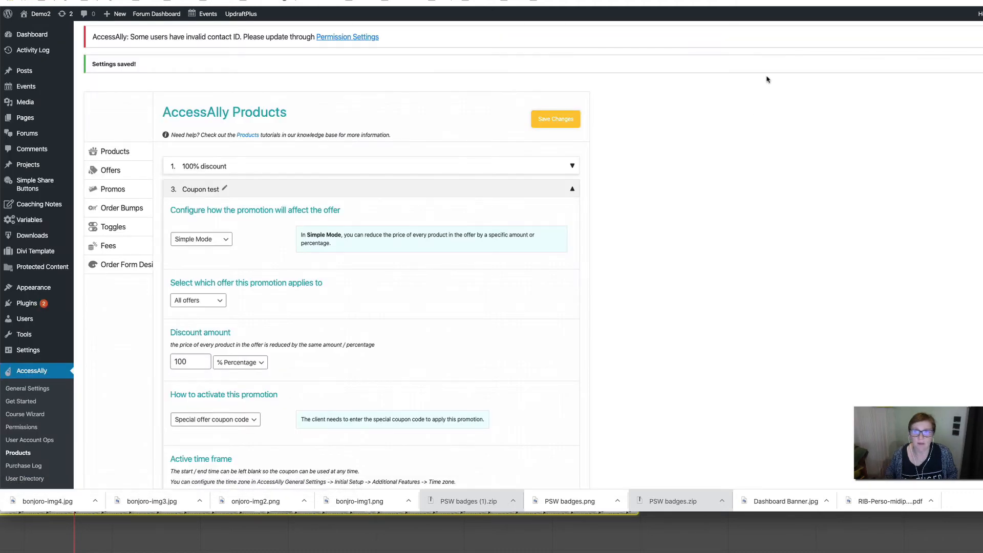
click(110, 170)
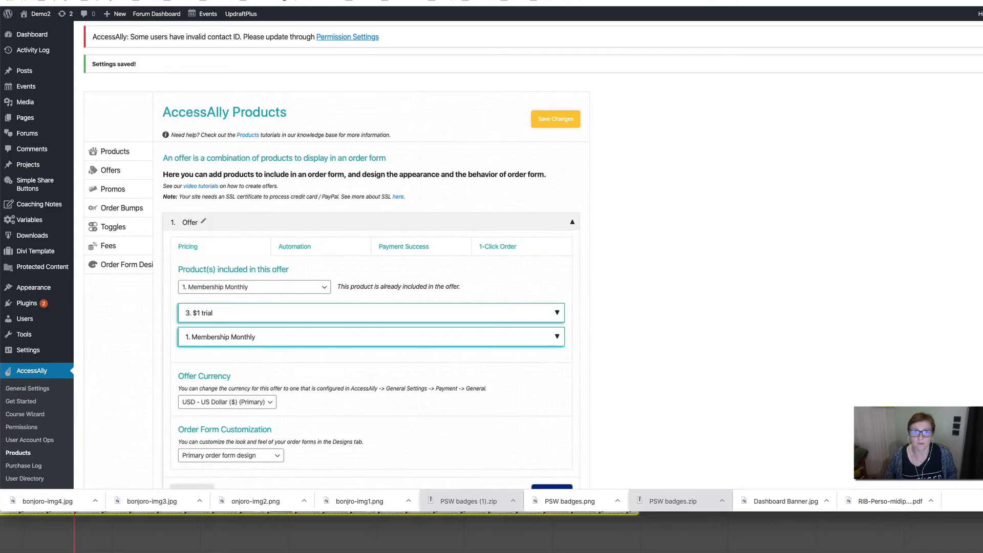
key(ctrl+Tab)
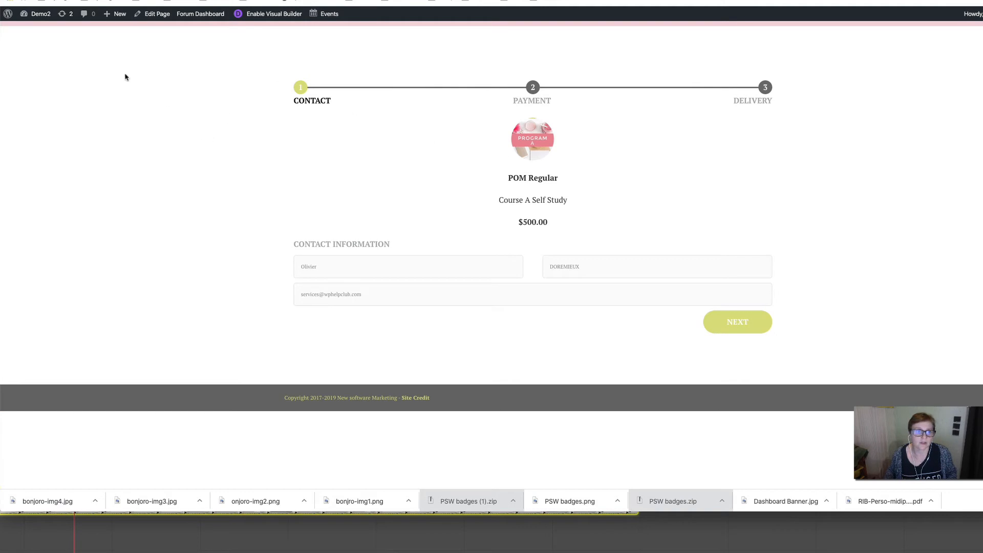
- Replace the contact e-mail with a new test address and continue to the Payment step
triple_click(369, 293)
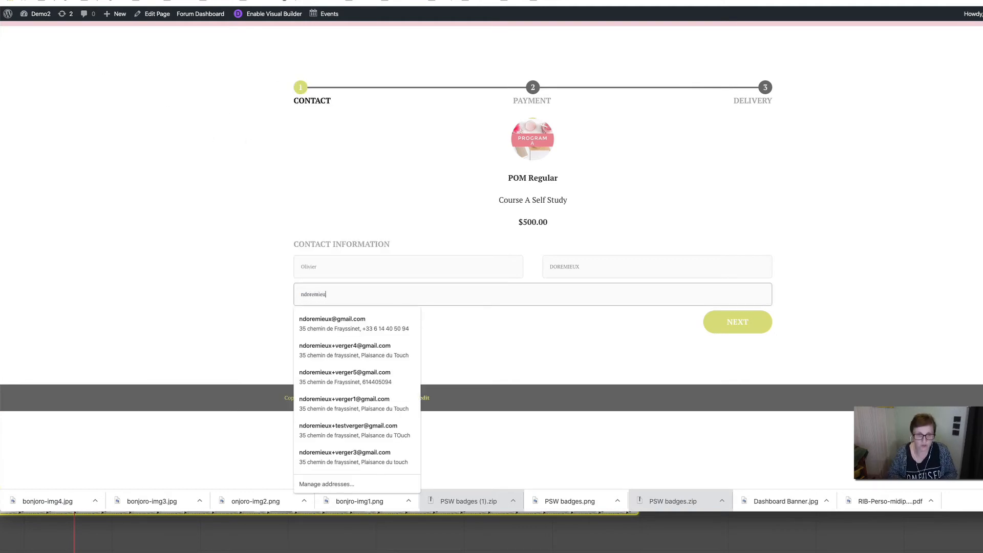
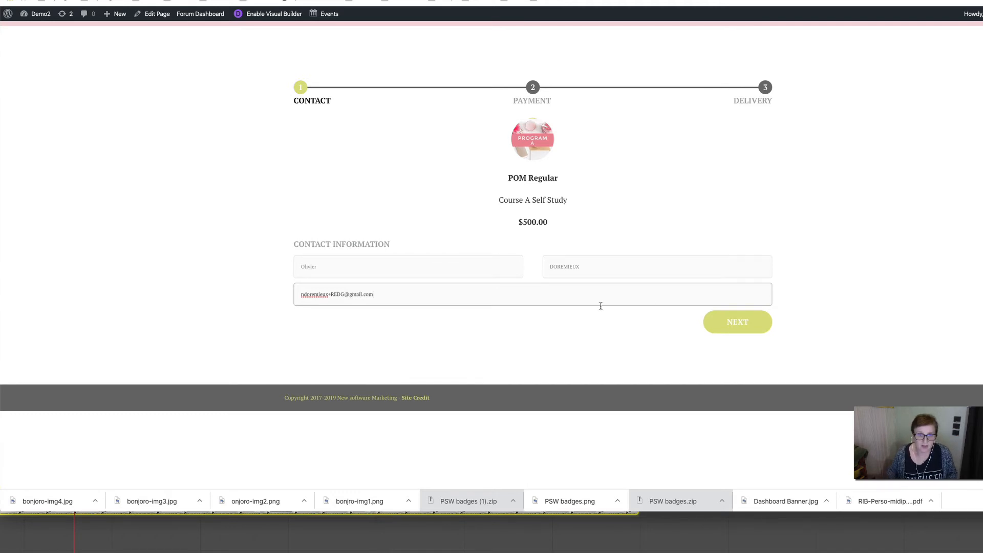
click(733, 325)
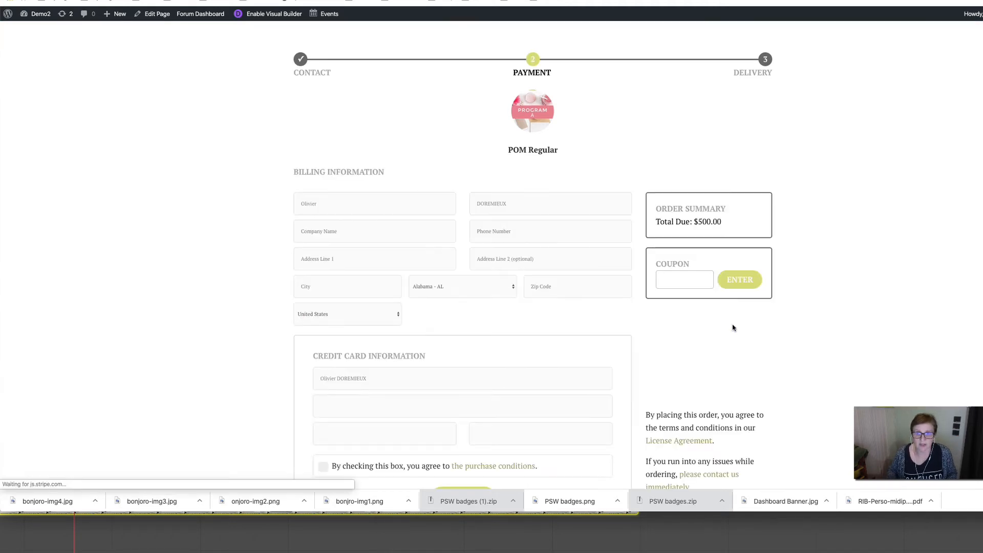
- Apply coupon code NATROCKS, dropping Total Due from $500.00 to $0.00
scroll(471, 229, down, 3)
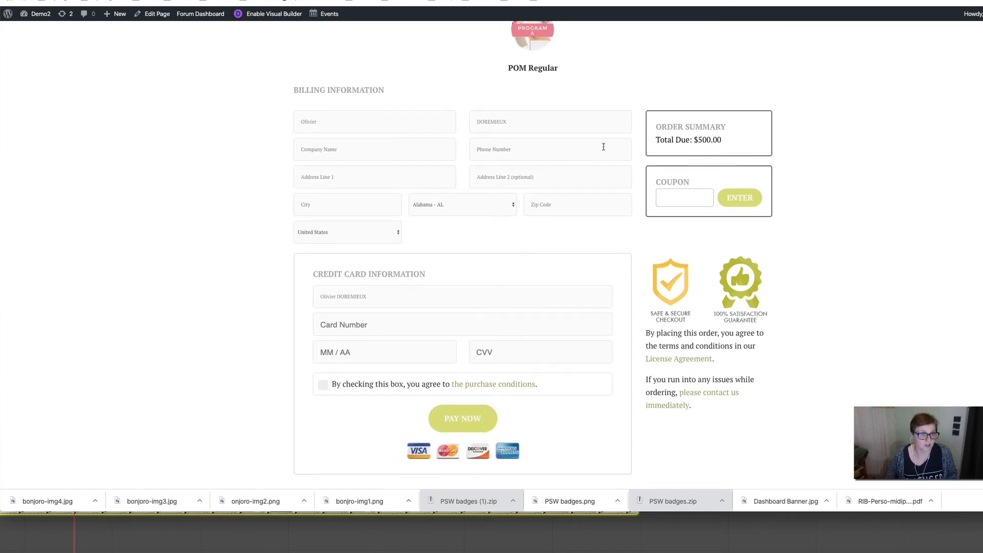
click(685, 196)
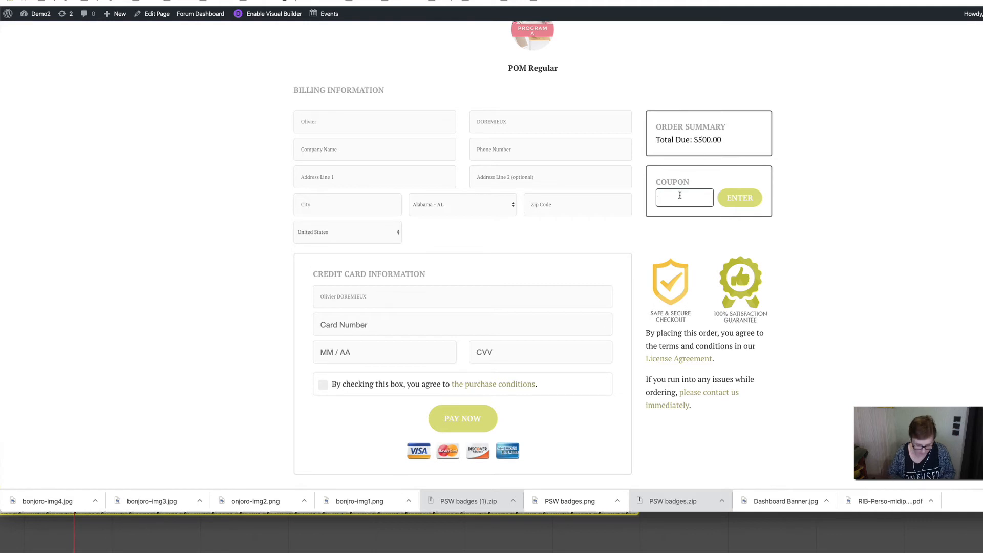
text(NATROCKS)
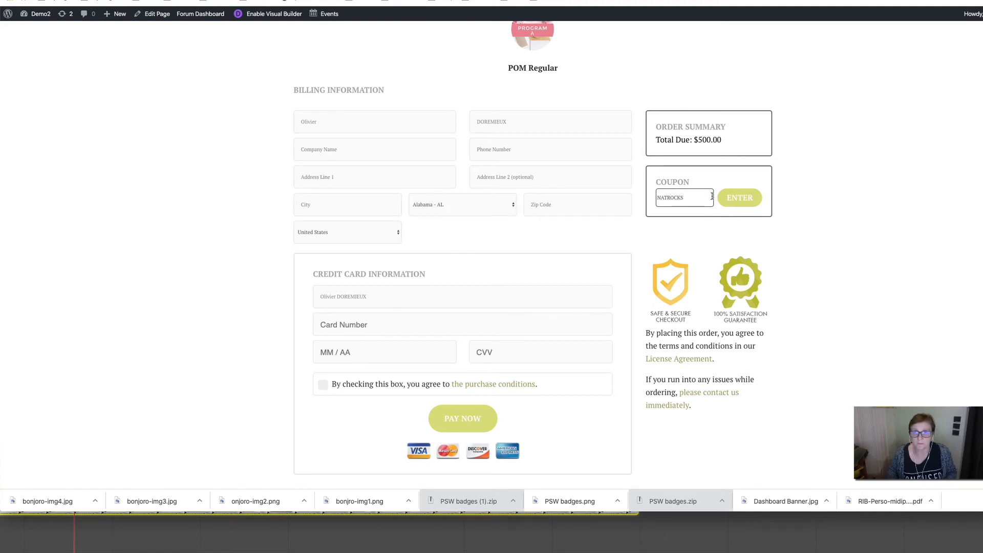
click(740, 203)
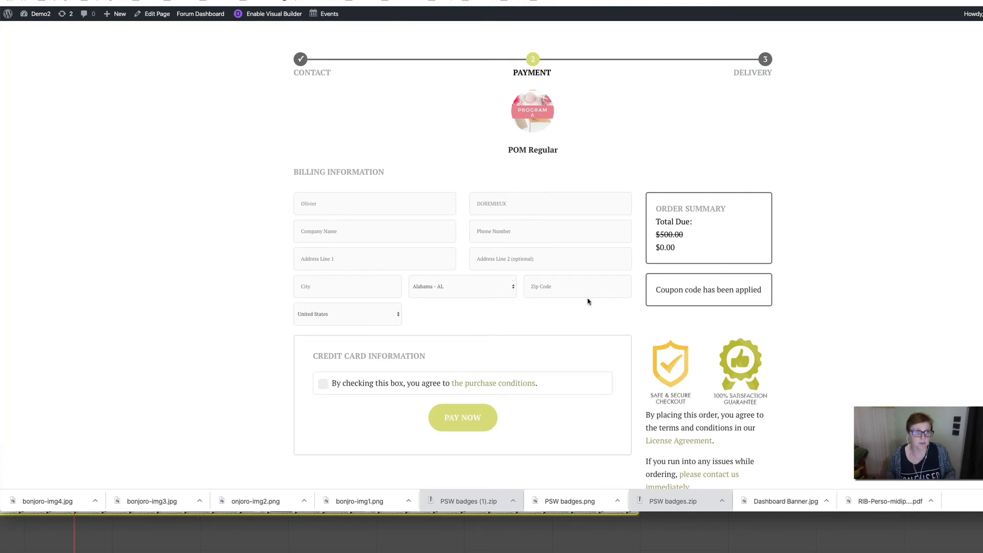
scroll(588, 302, down, 2)
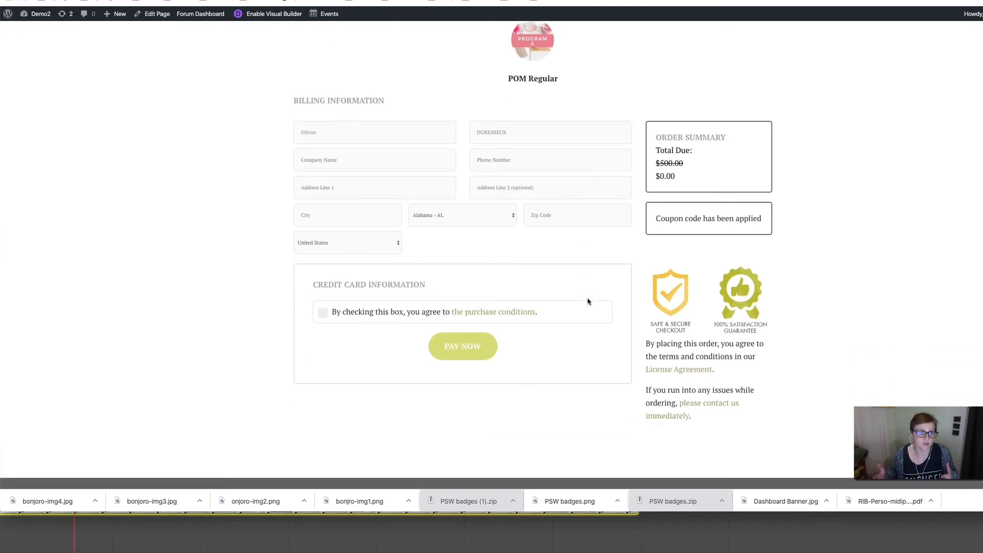
- Fill the billing details from a saved address, adjusting the first name and state
click(331, 163)
click(334, 185)
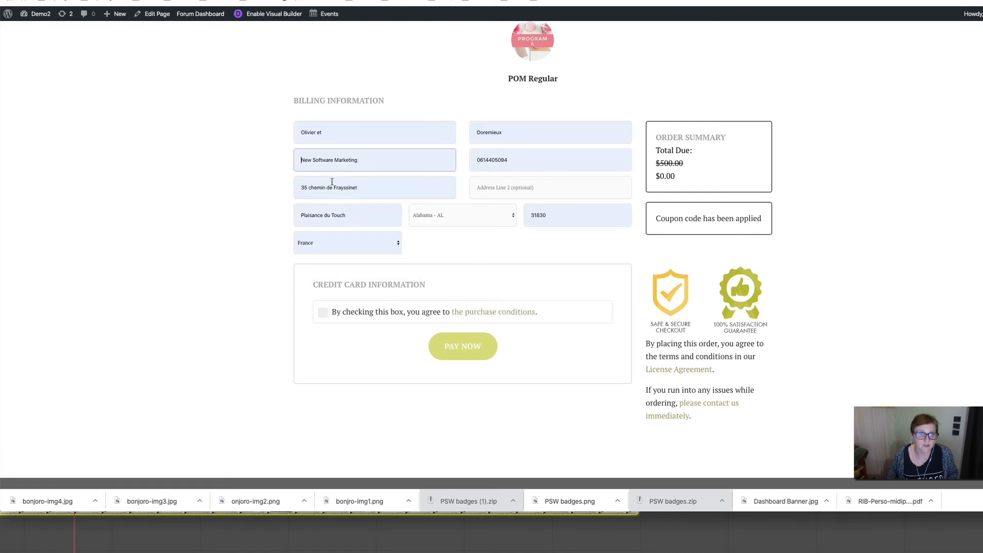
triple_click(323, 128)
text(N)
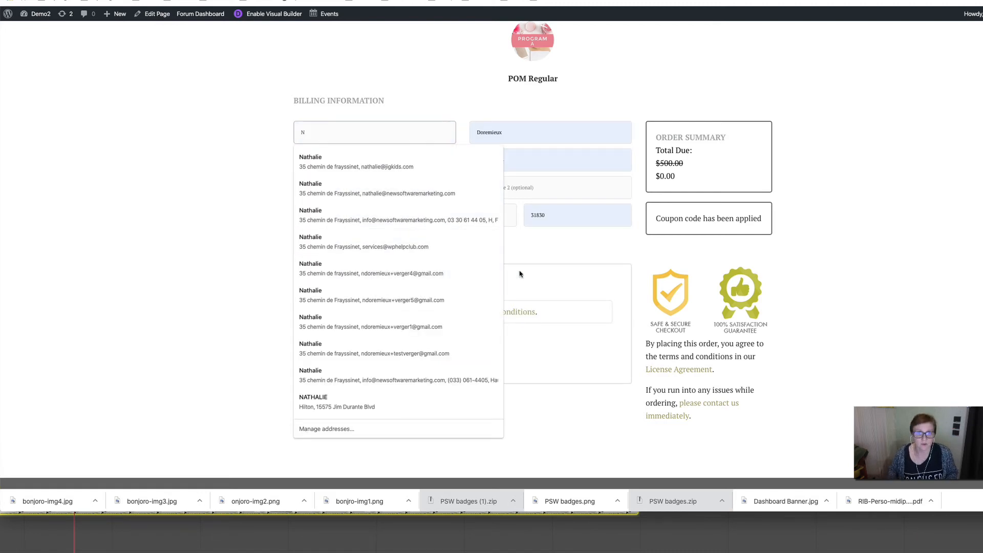
click(473, 215)
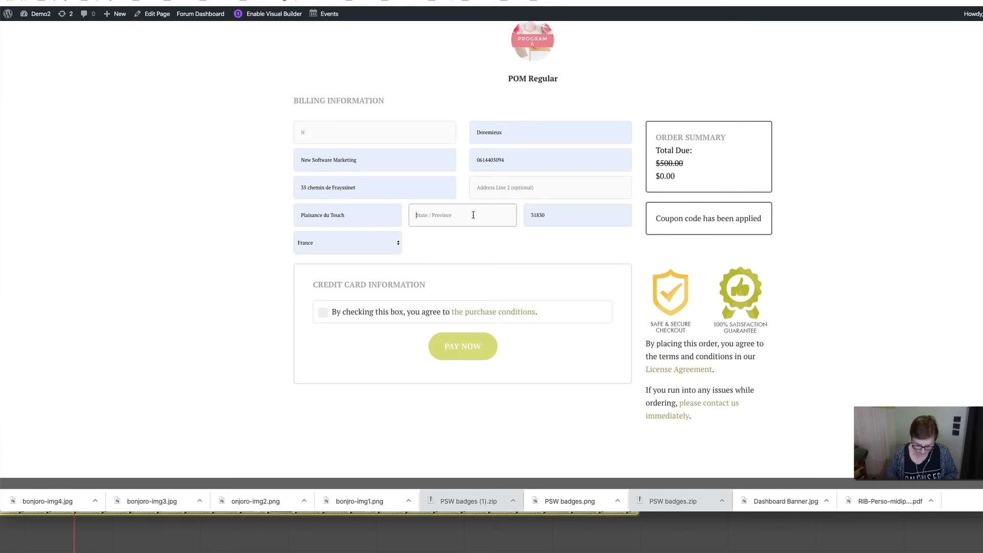
text(O)
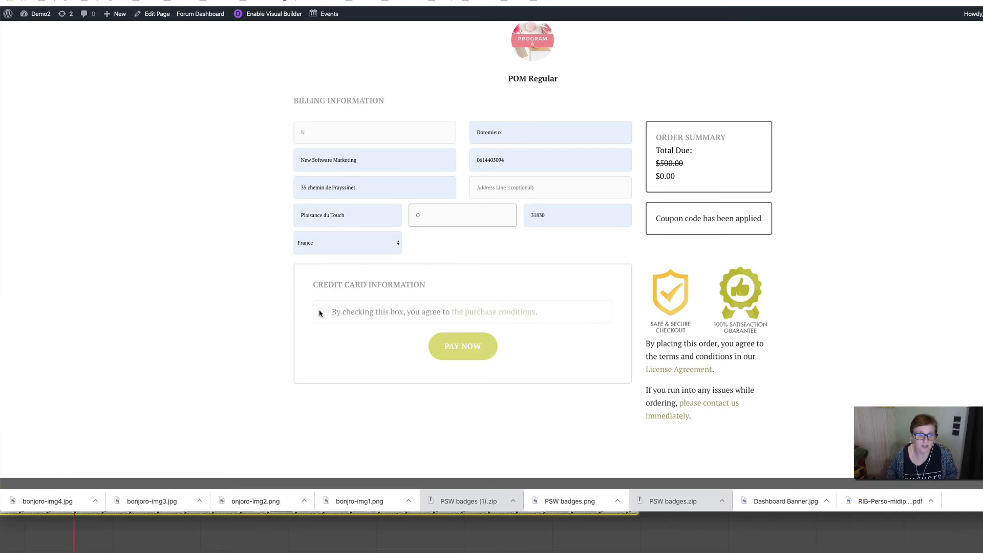
- Accept the purchase conditions and place the $0.00 POM Regular order
click(321, 313)
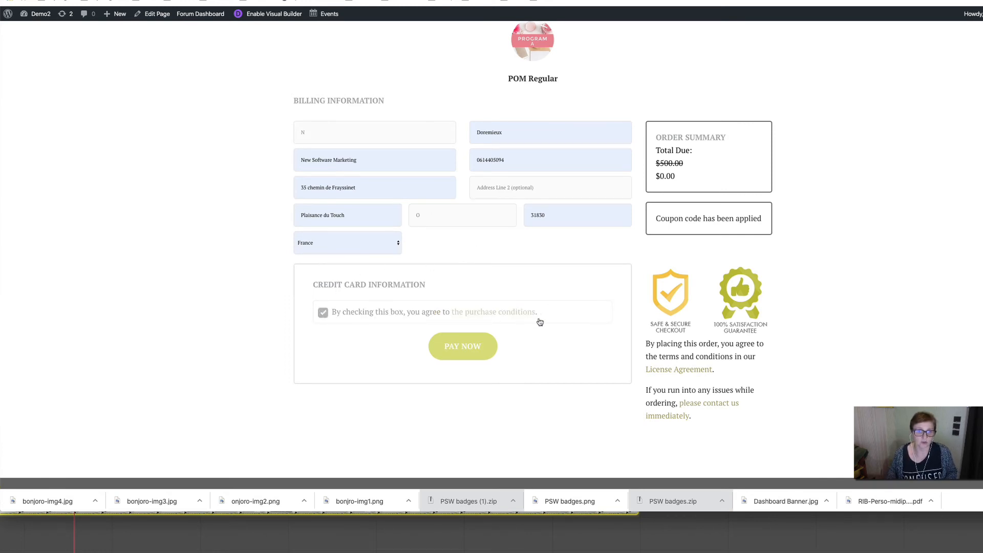
scroll(555, 316, down, 1)
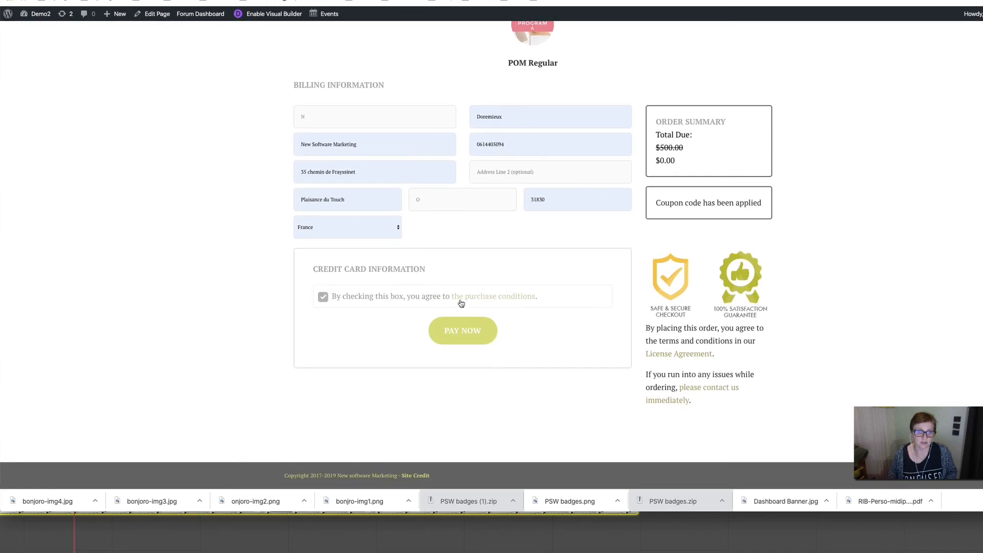
click(467, 333)
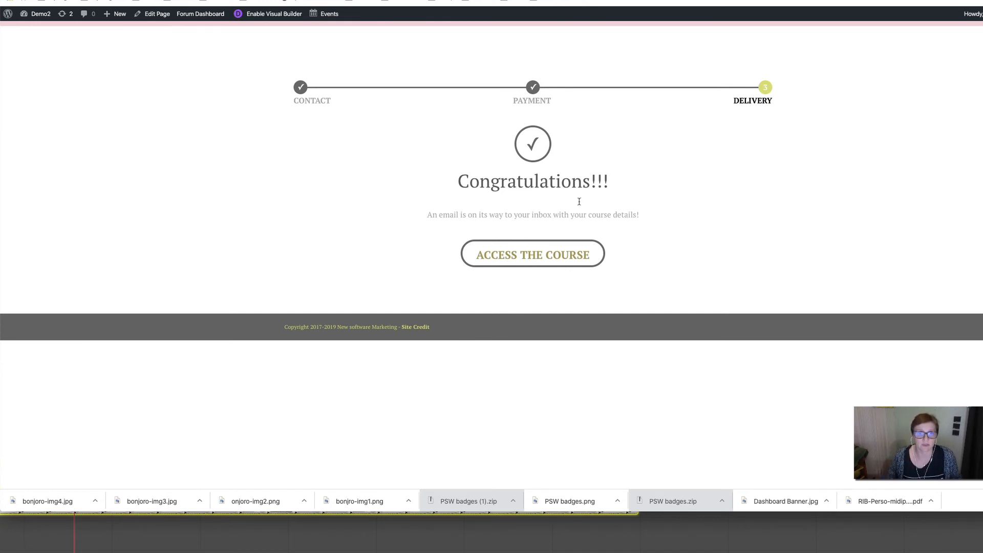
- Go to the member dashboard and open the $0.00 Course A Self Study sale e-mail
click(546, 262)
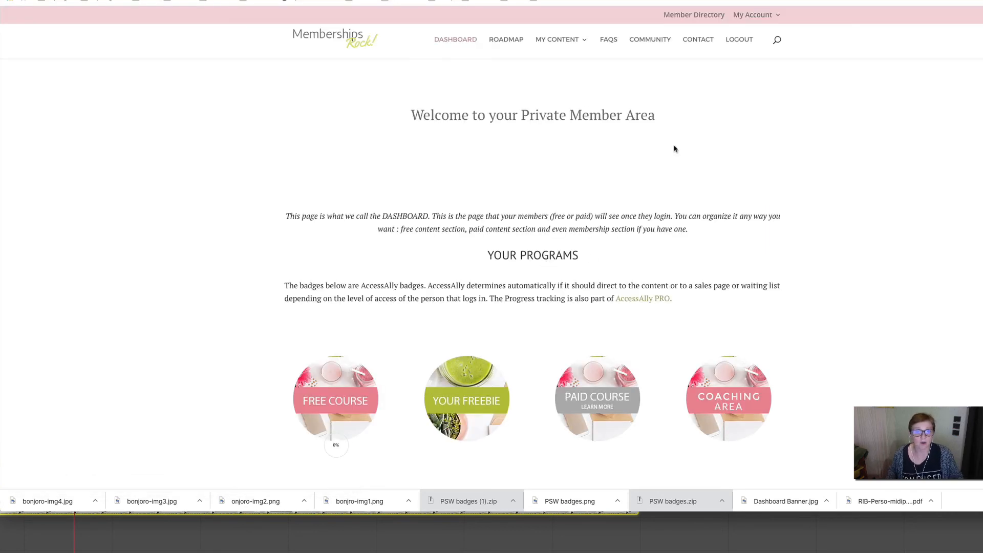
scroll(674, 148, down, 1)
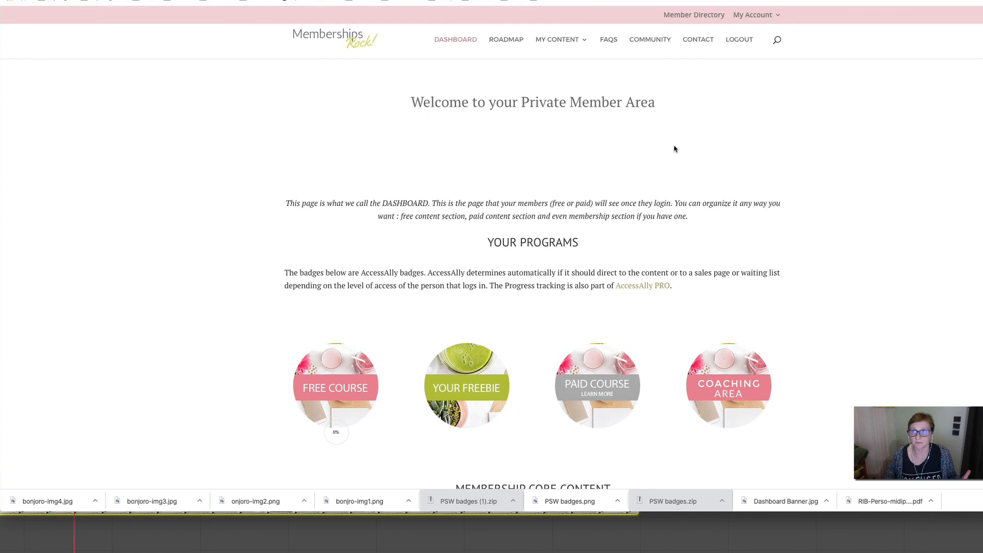
click(953, 1)
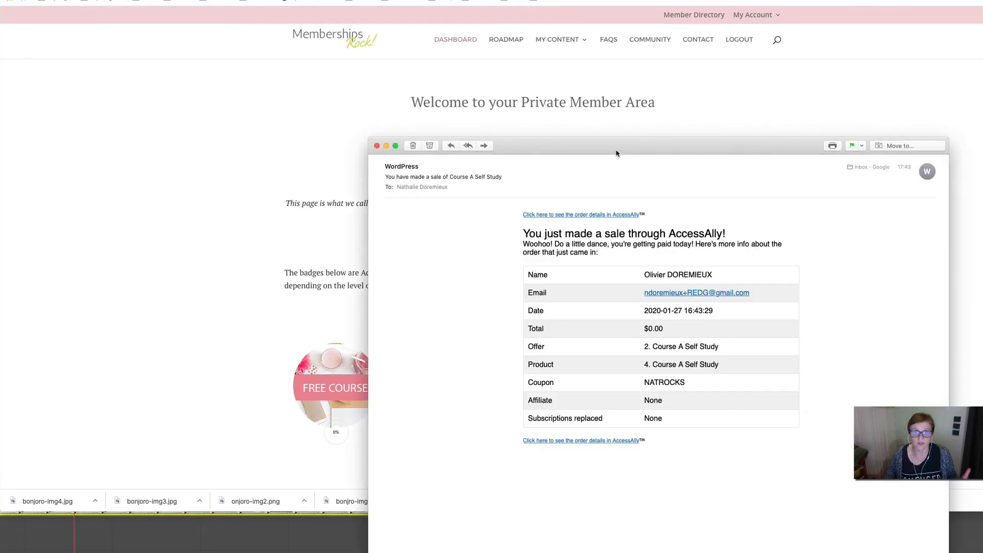
- Check the e-mail's order table shows $0.00 with NATROCKS, then close it and return to the dashboard
drag(607, 145, 442, 59)
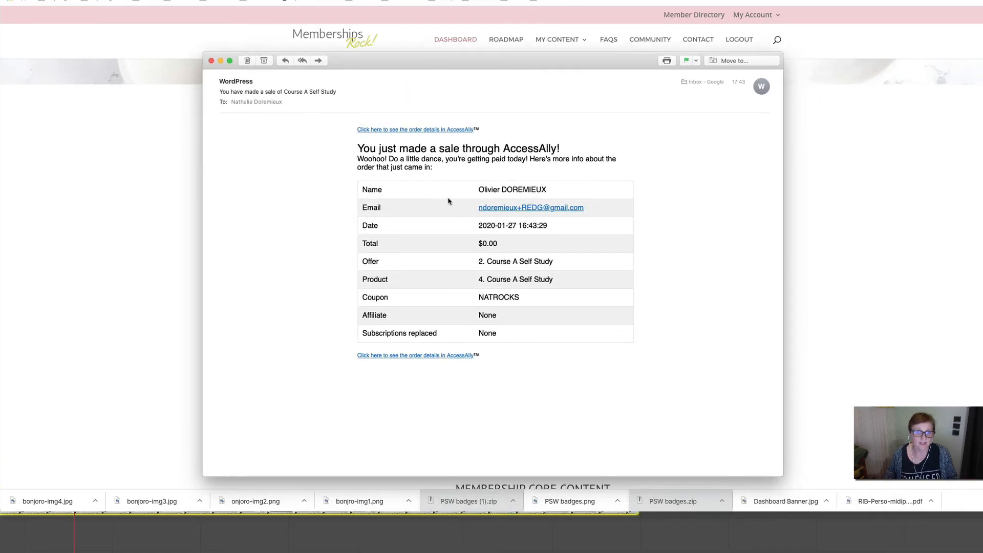
drag(448, 201, 691, 270)
click(530, 158)
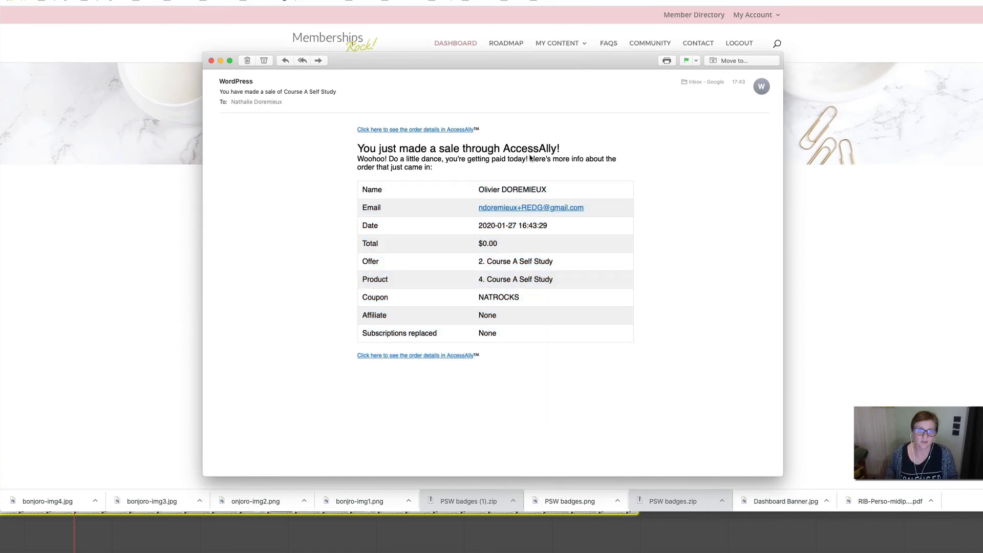
click(210, 63)
click(263, 241)
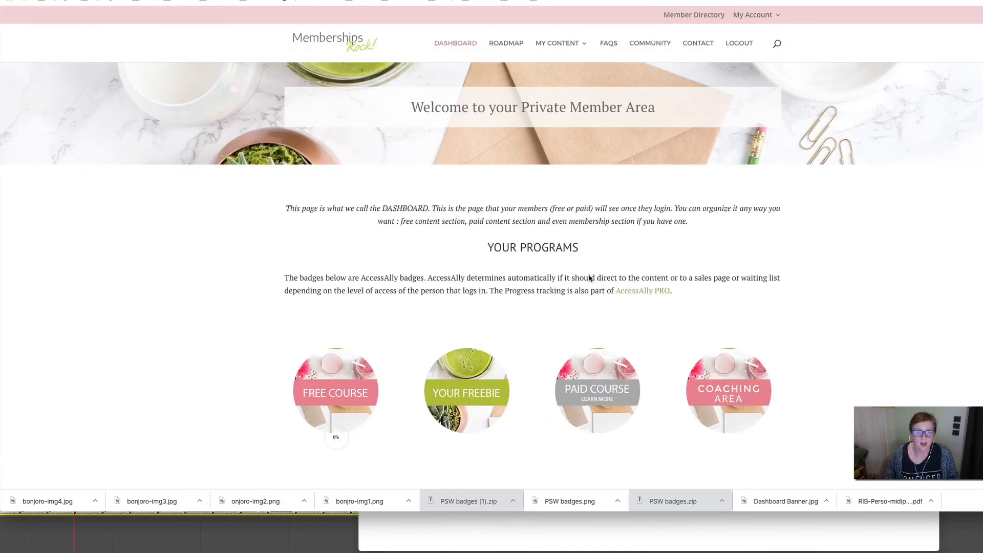
- Check My Orders and Subscriptions for the POM Regular order at 0.00, then return to the Products admin
scroll(575, 215, down, 3)
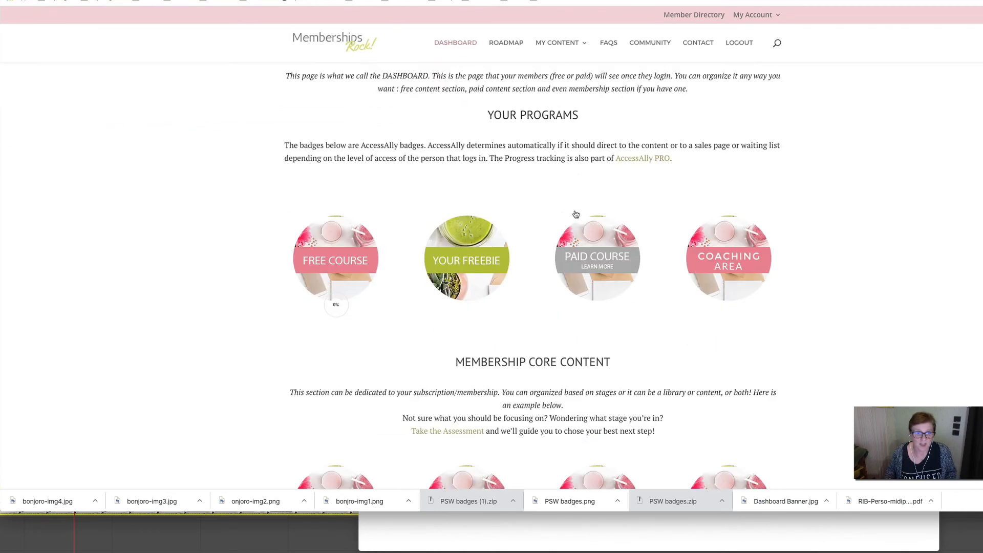
scroll(735, 109, up, 3)
mouse_move(753, 23)
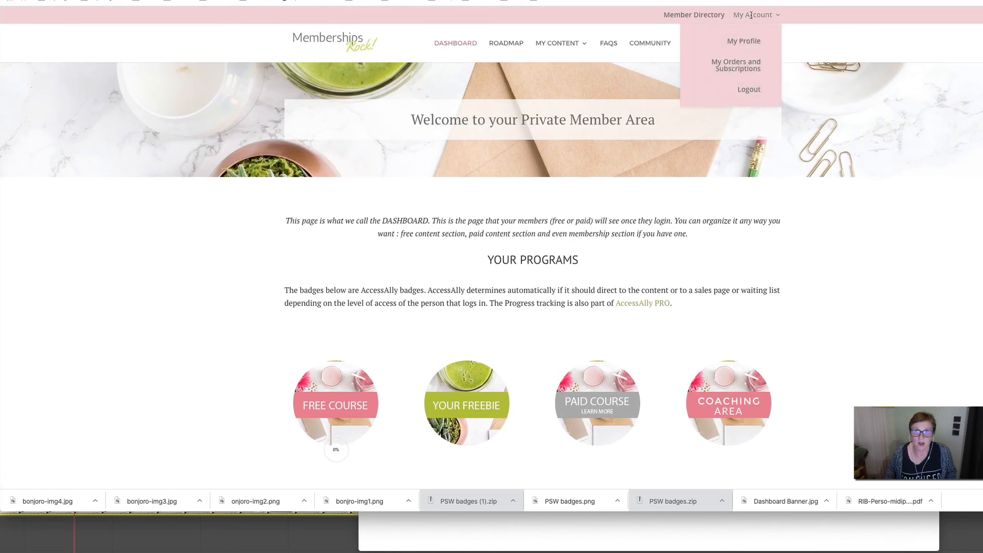
click(740, 70)
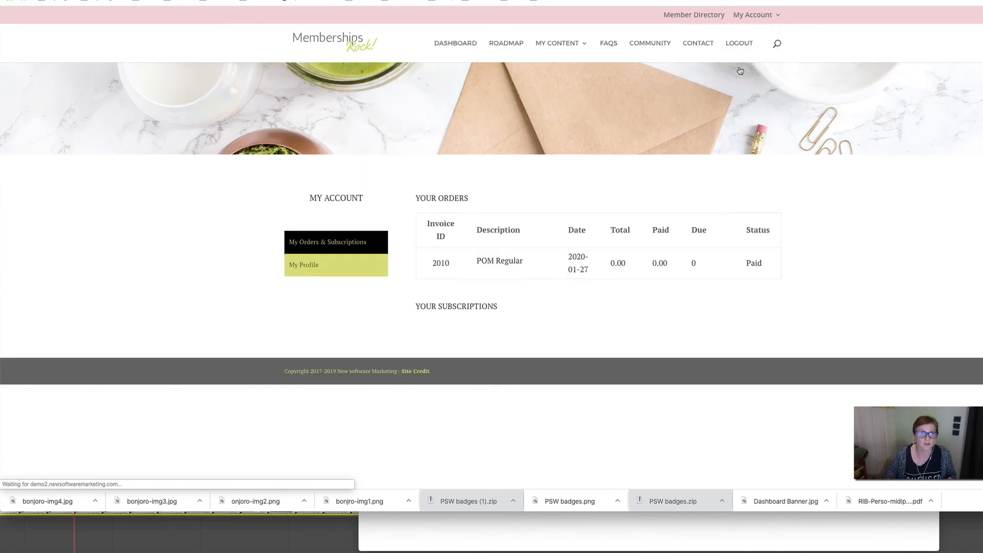
drag(475, 259, 590, 272)
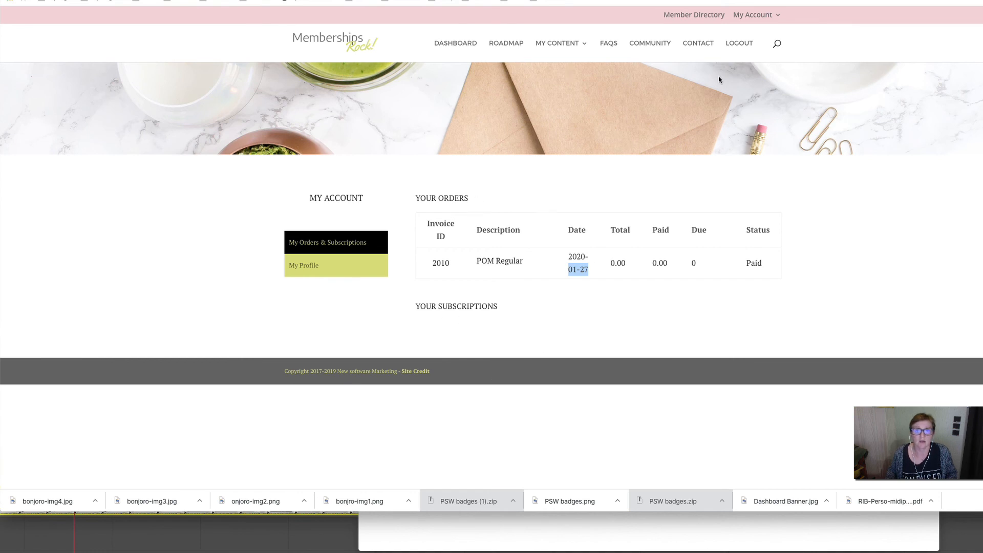
click(838, 210)
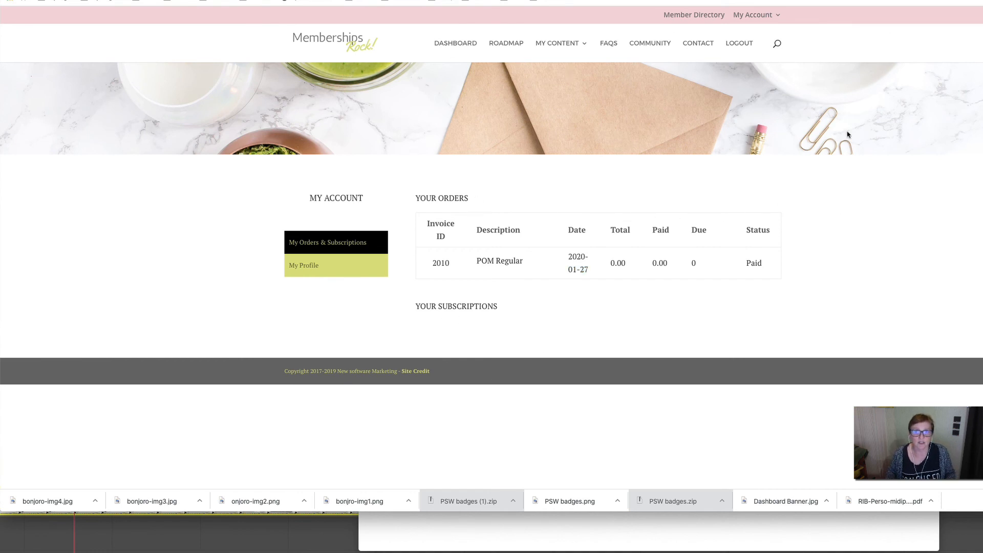
click(359, 1)
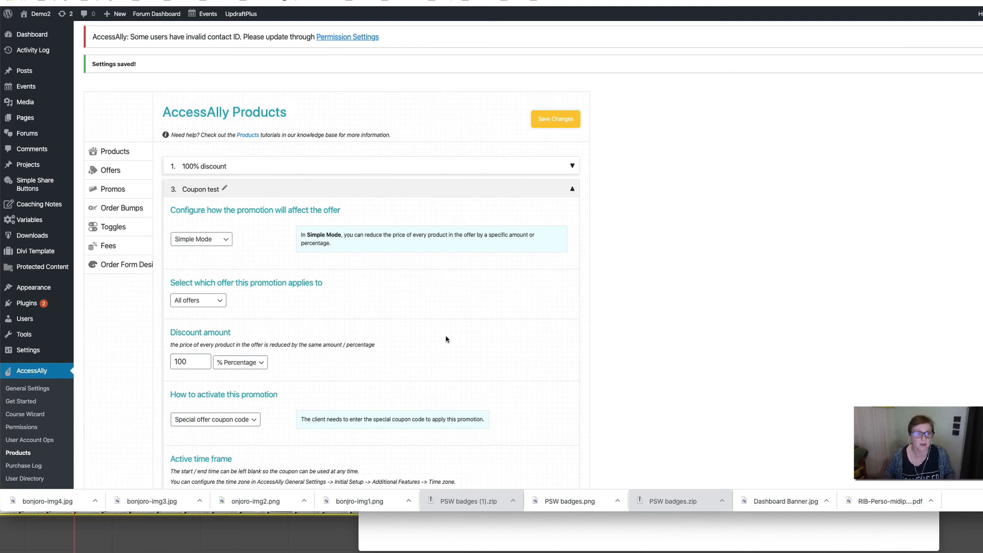
- Keep the NATROCKS coupon usage limit at -1 (unlimited) and save the Coupon test promotion
scroll(446, 339, down, 3)
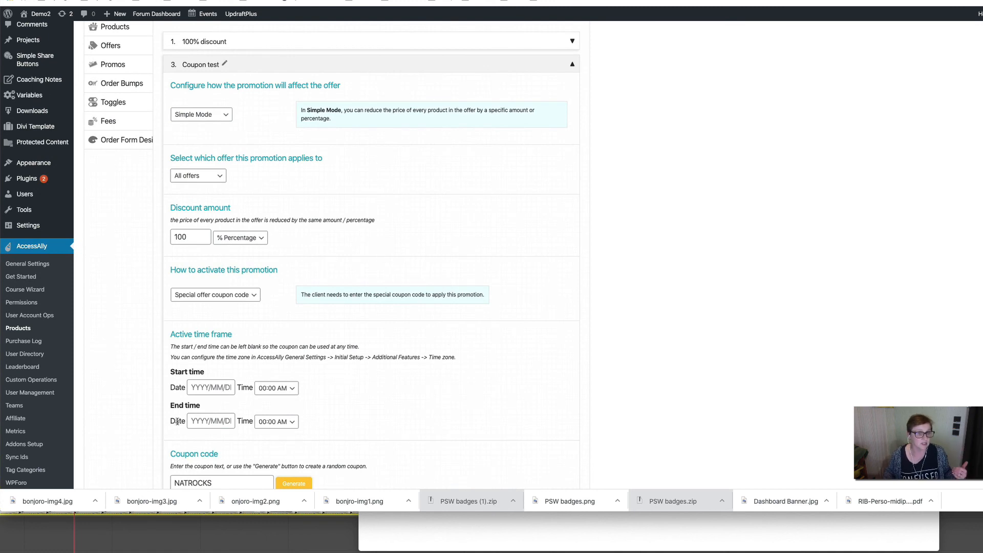
scroll(177, 421, down, 4)
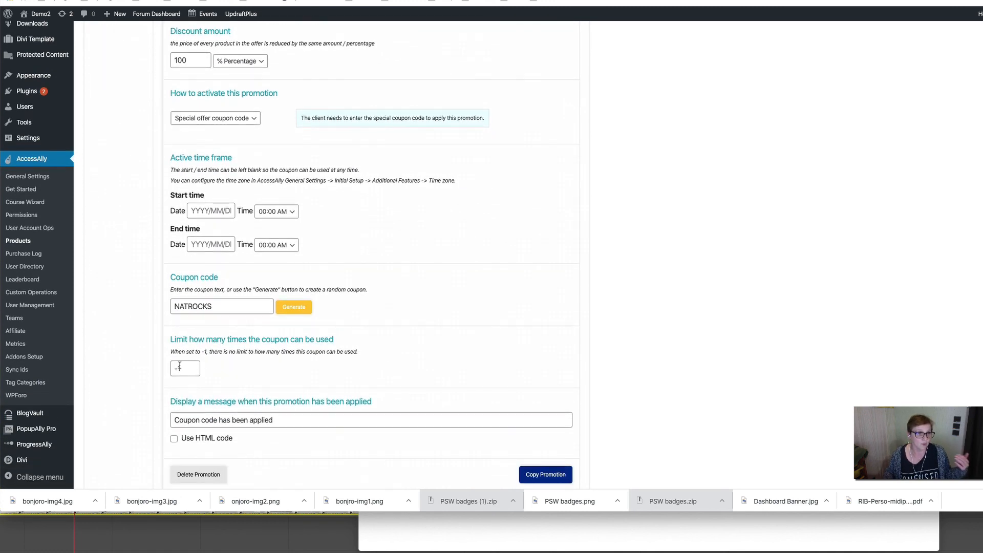
triple_click(190, 374)
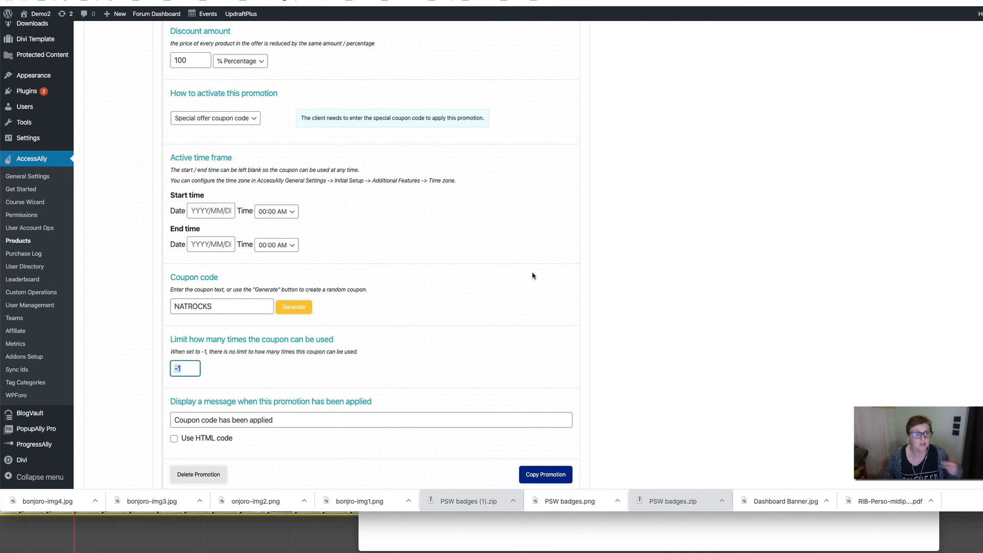
key(Return)
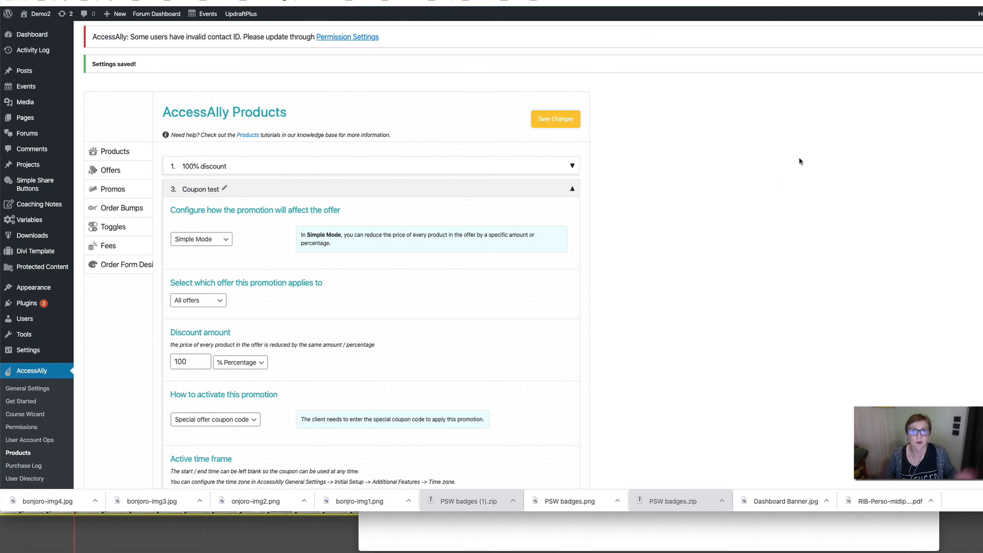
click(830, 0)
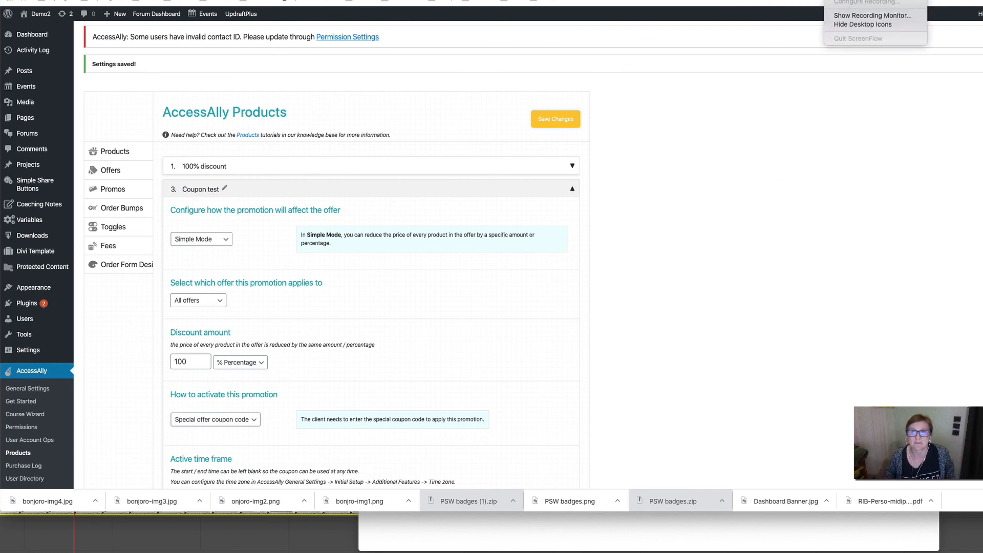